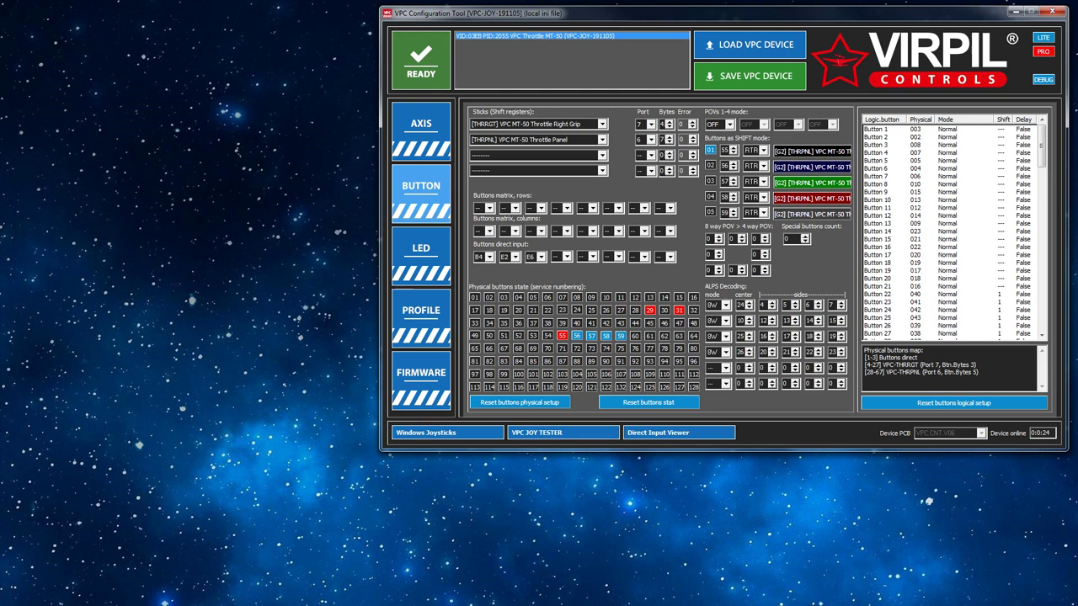
- Open the AXIS page and load the MT-50 throttle's current settings from the device
click(527, 38)
click(785, 50)
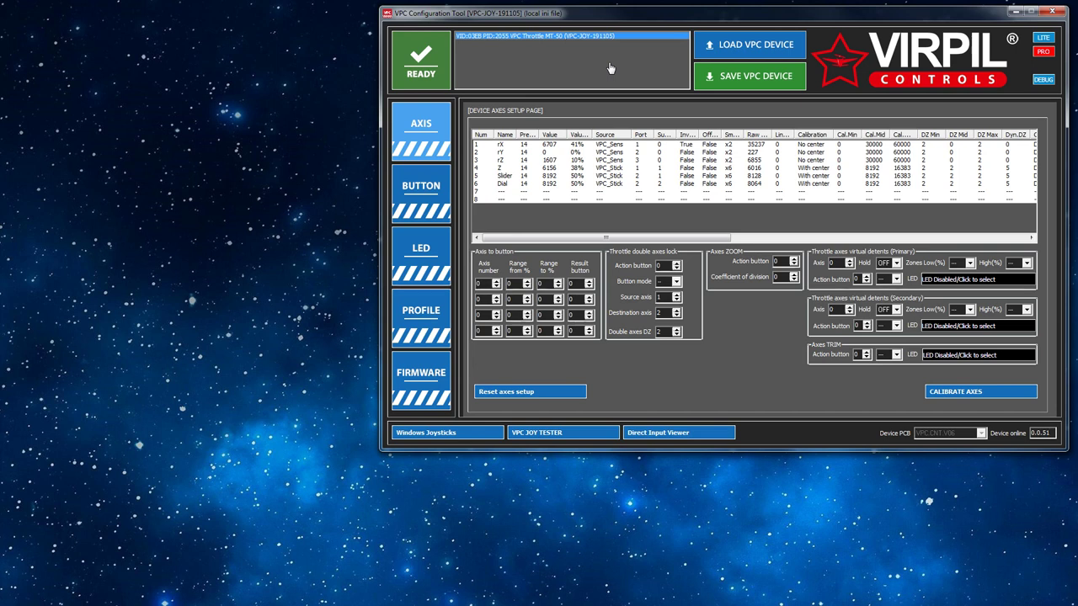
- On the button setup page, enable shift mode 01 for buttons-as-SHIFT-mode
click(440, 196)
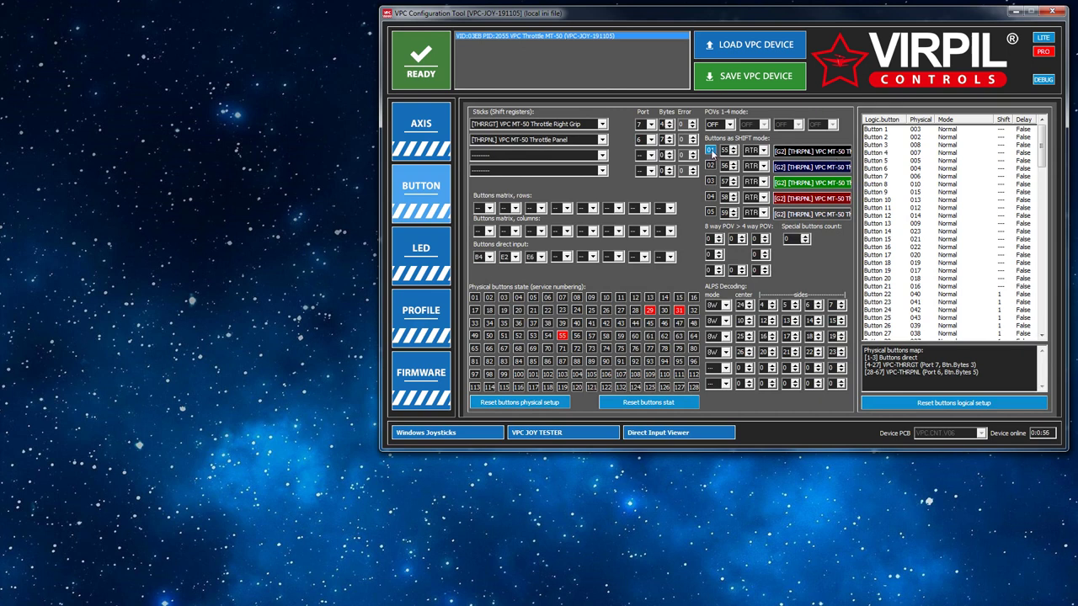
click(711, 151)
- In the profile wizard, select the [THROTTLE] VPC MongoosT-50 base and its 5-Way Mode Modifier grip
click(433, 313)
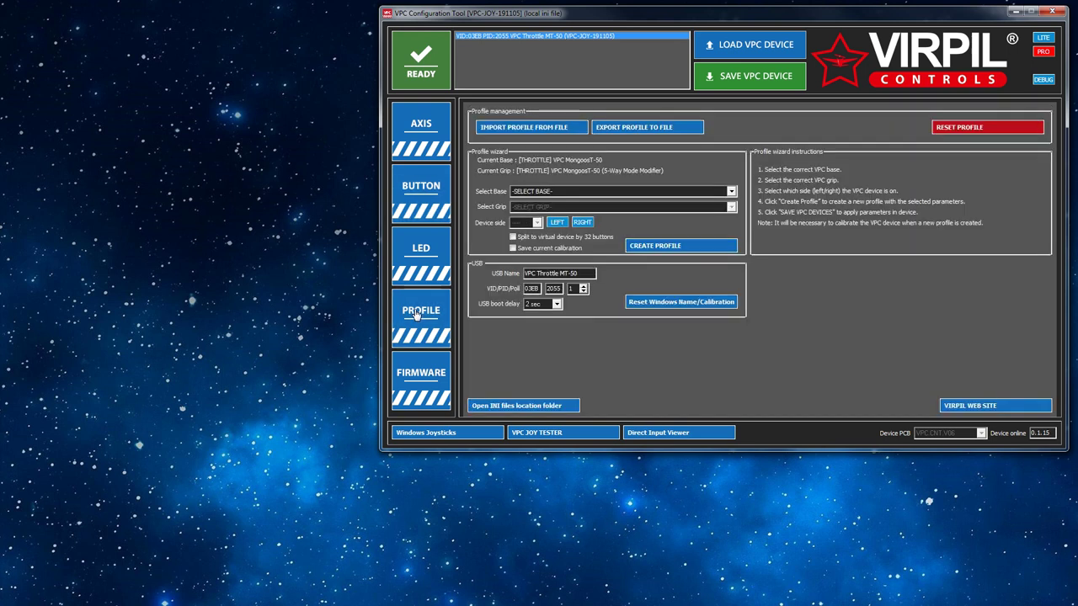
click(732, 191)
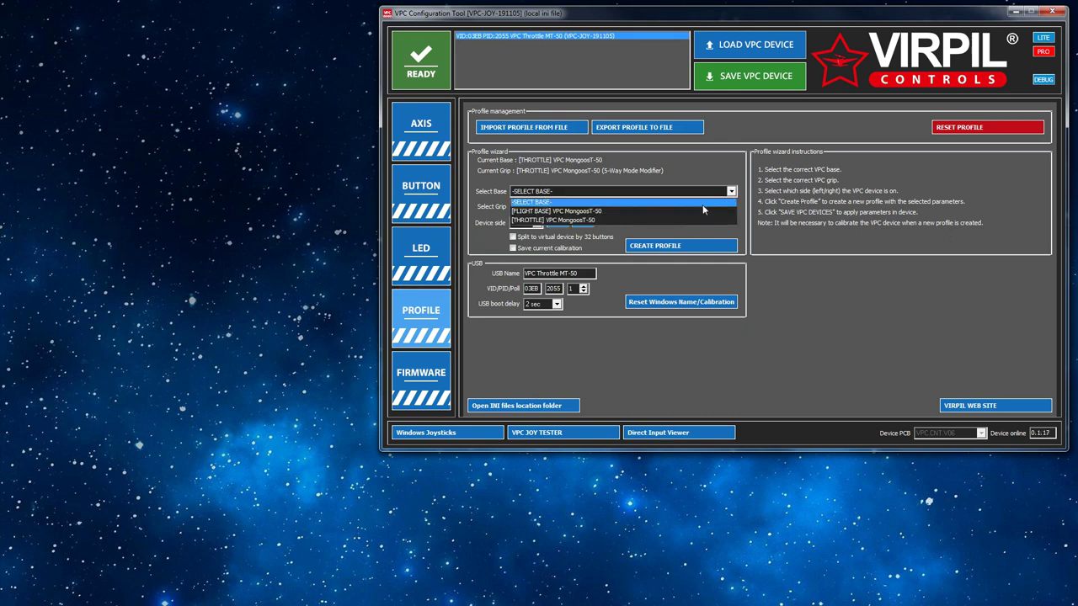
click(689, 219)
click(722, 208)
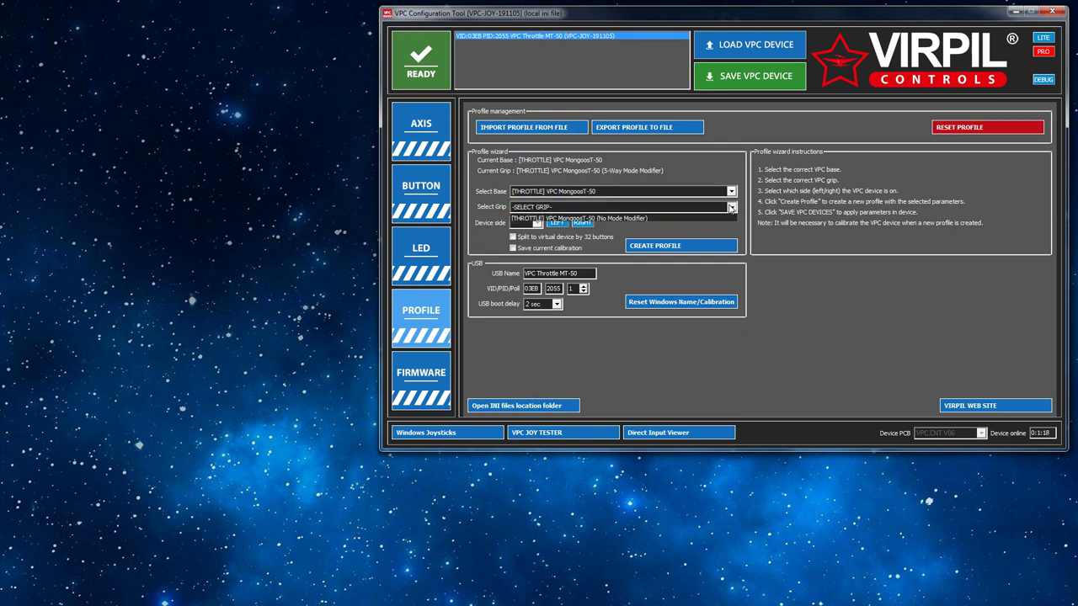
click(701, 225)
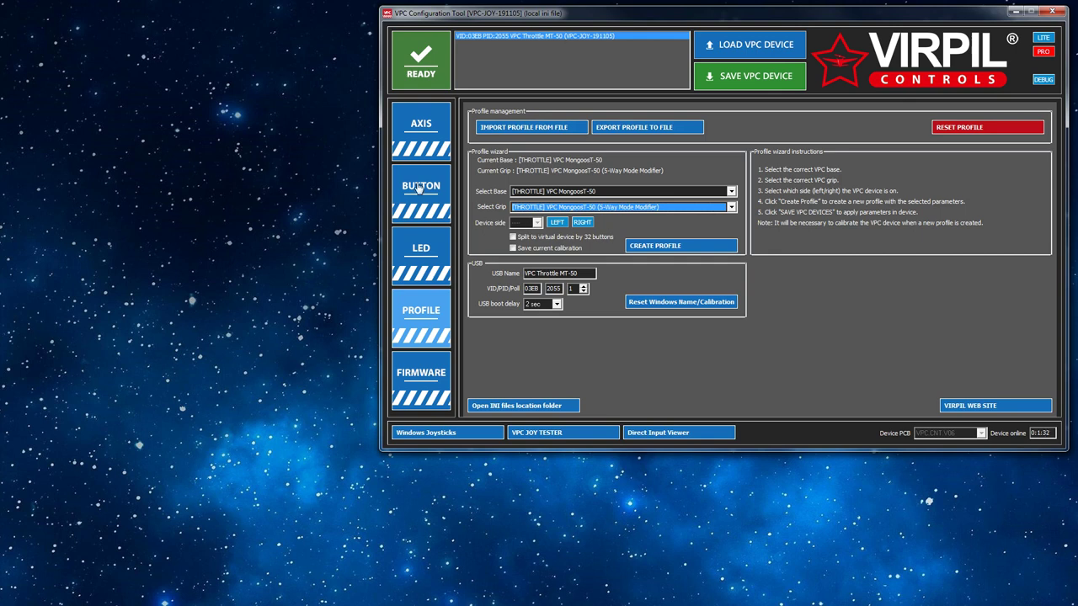
click(733, 208)
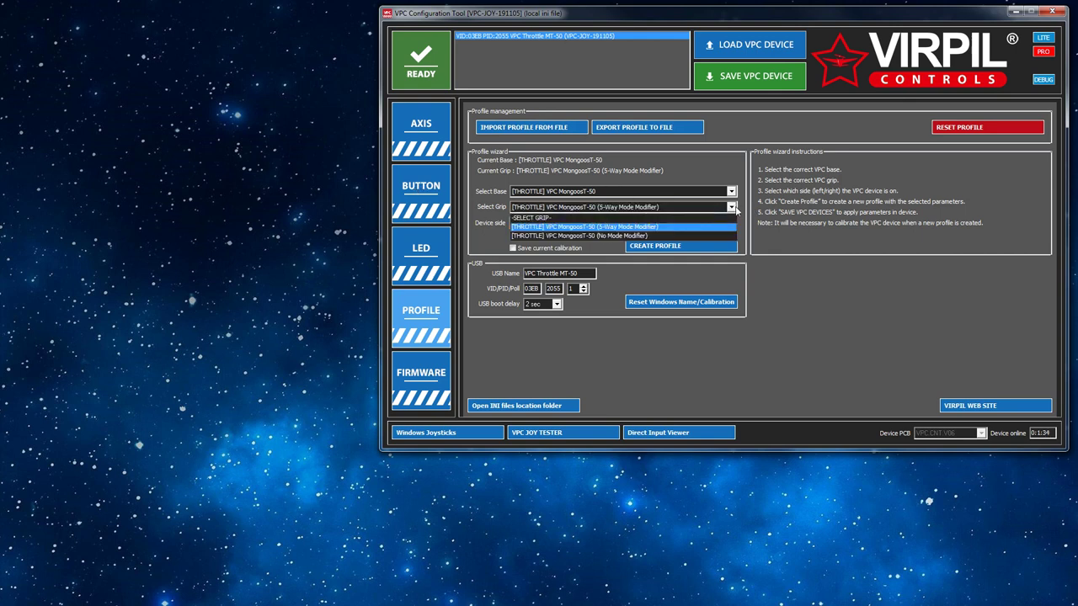
click(690, 227)
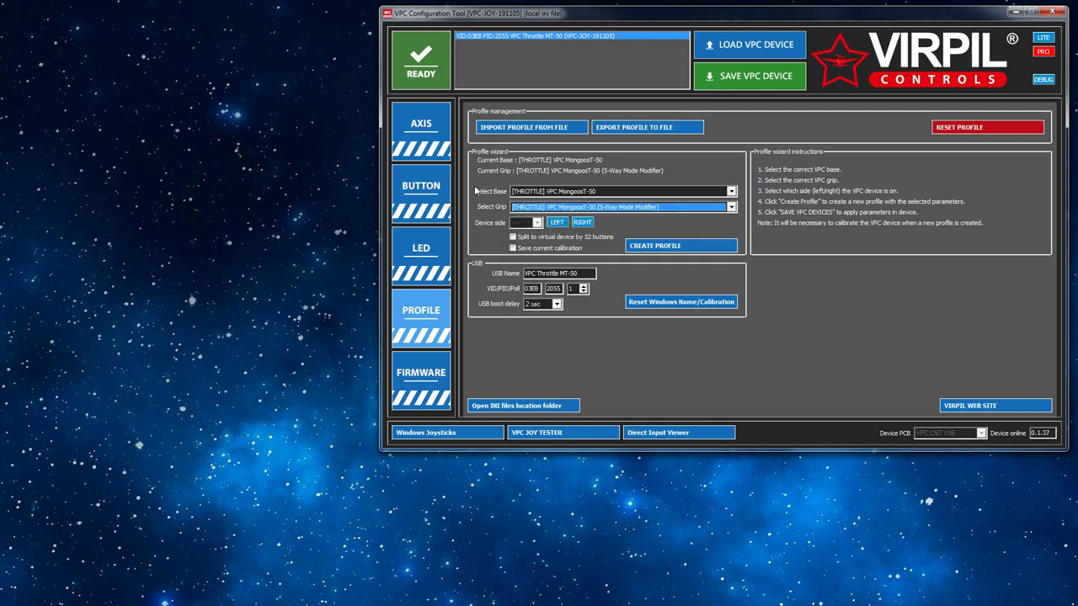
- Return to the button setup page, where shift modes 01–05 map to buttons 55–59
click(428, 187)
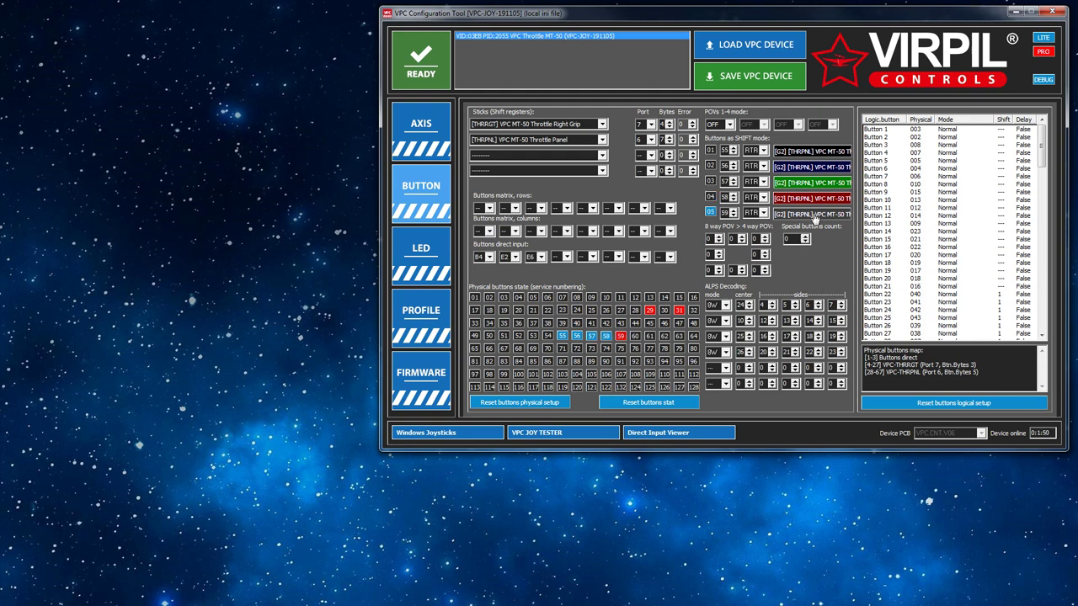
click(418, 238)
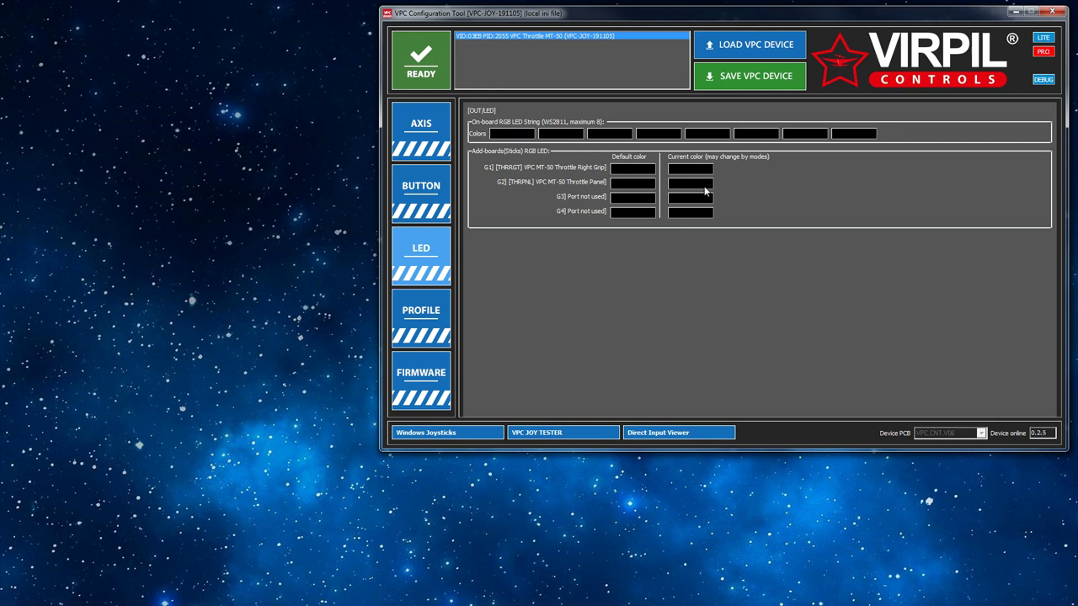
click(441, 201)
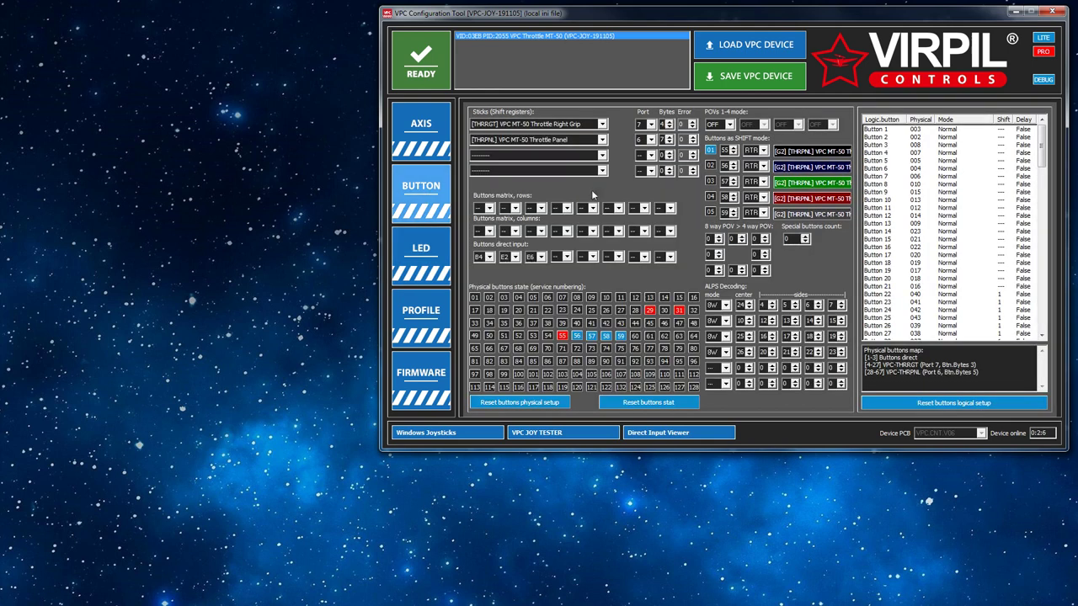
- Set shift mode 02's LED colour to cyan and save to the device, leaving mode 03 unchanged
click(804, 168)
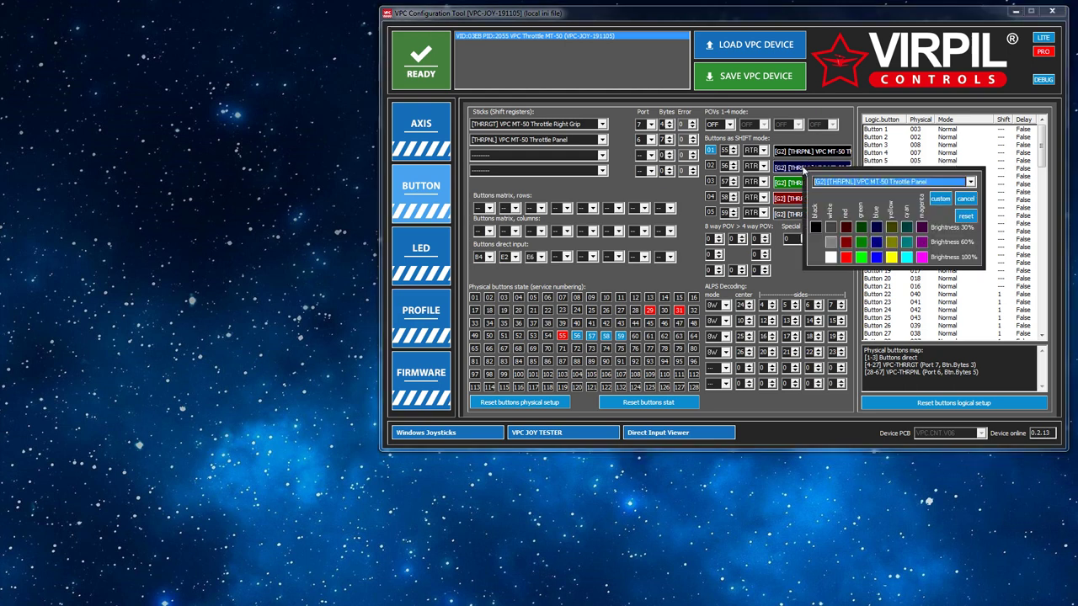
click(910, 236)
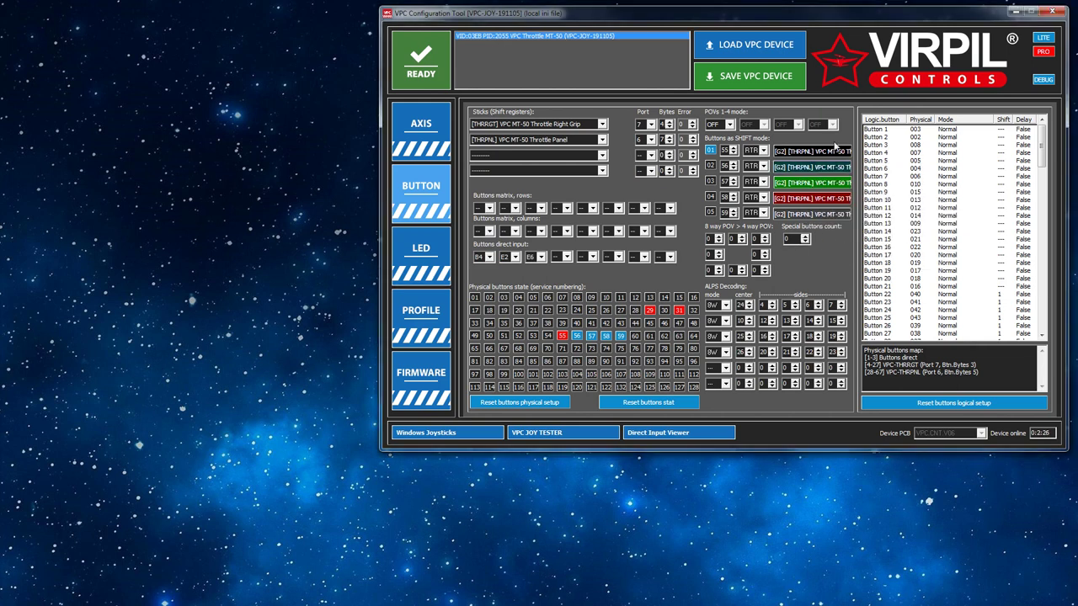
click(749, 77)
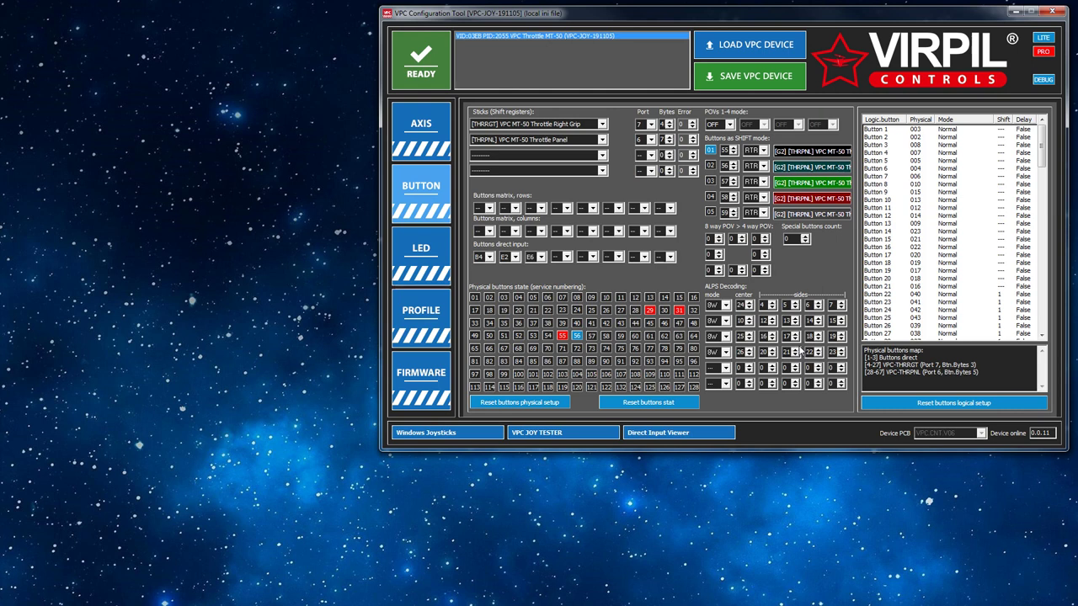
click(817, 187)
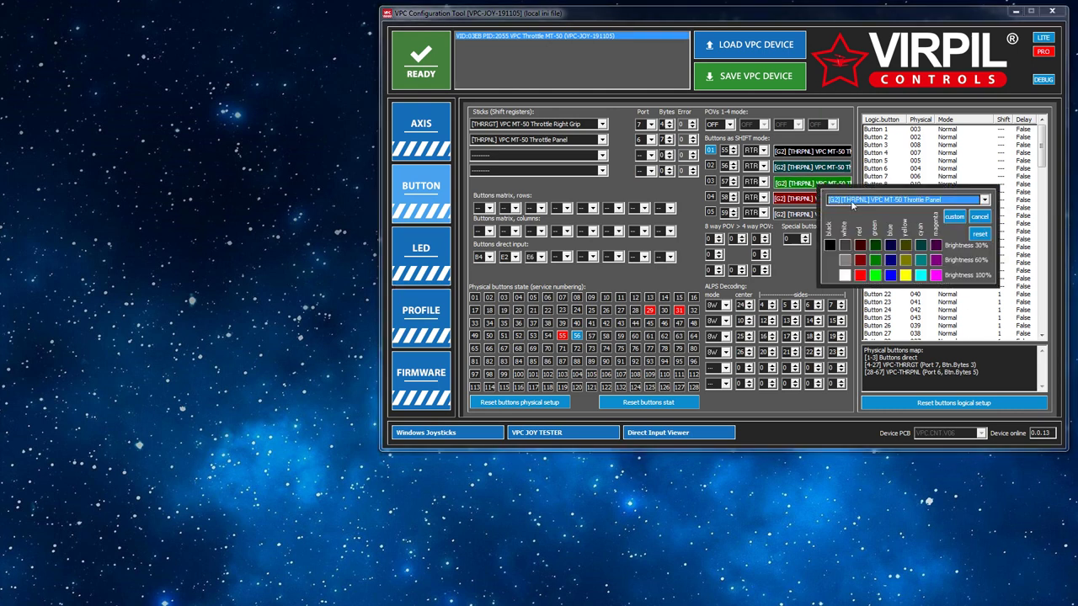
click(982, 218)
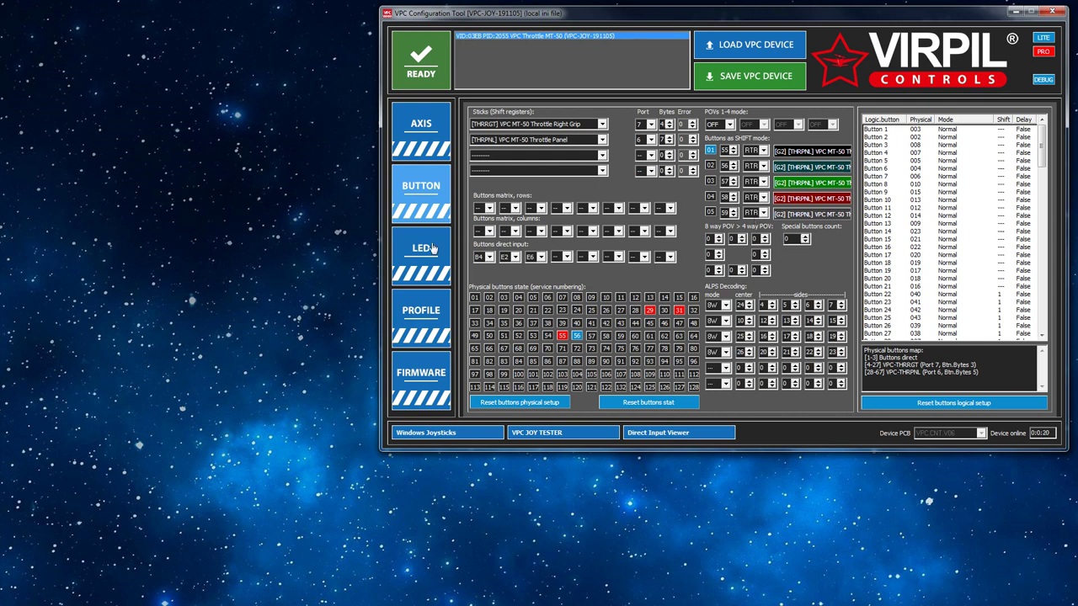
- Import the profile cm_throttle_v1.cnfV06 from file and write it to the device
click(428, 310)
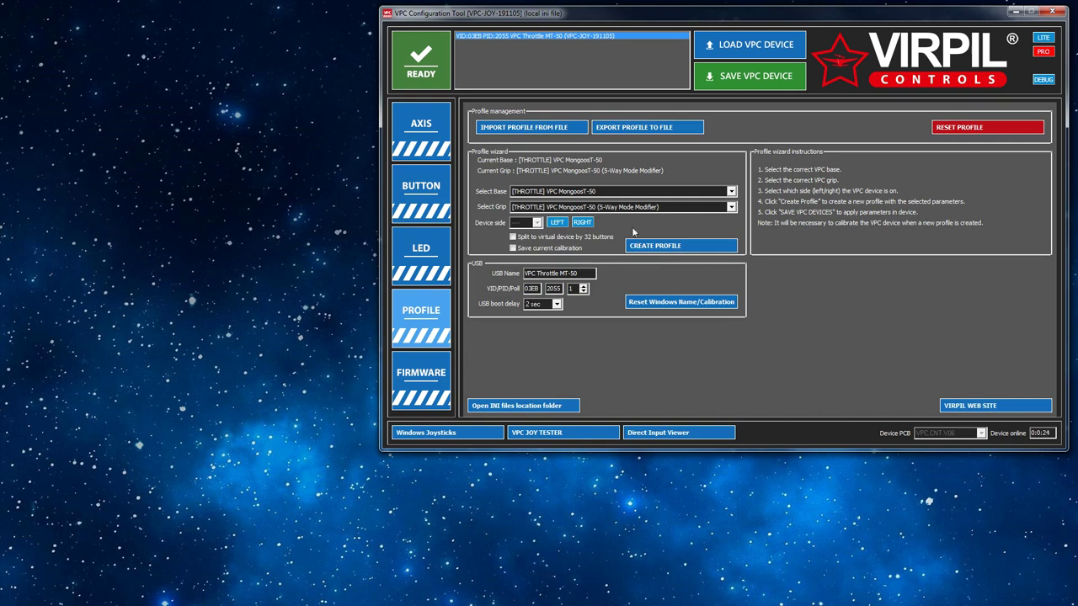
click(539, 131)
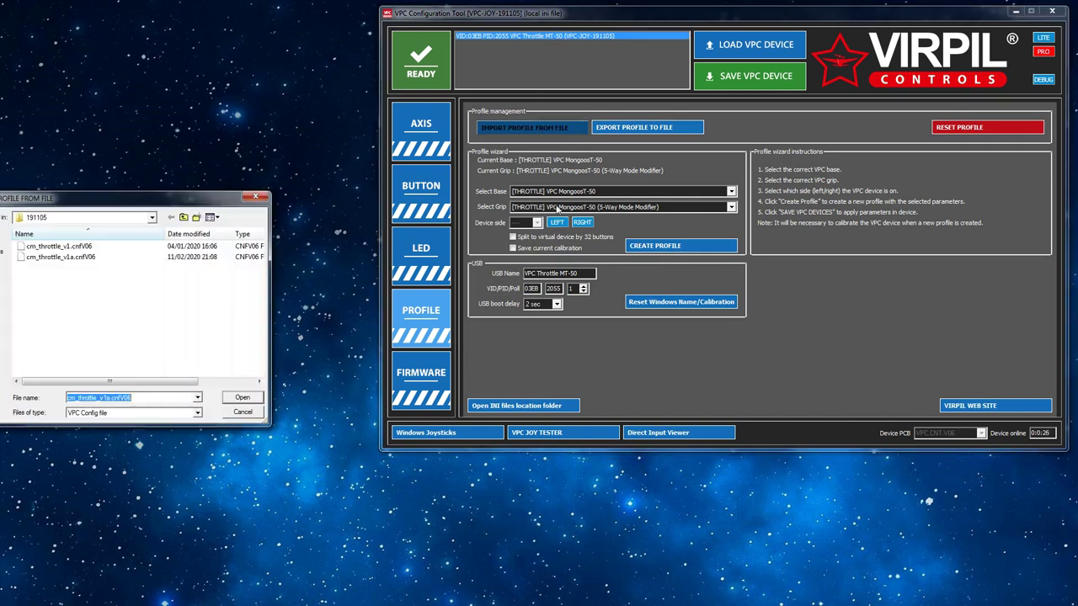
click(59, 246)
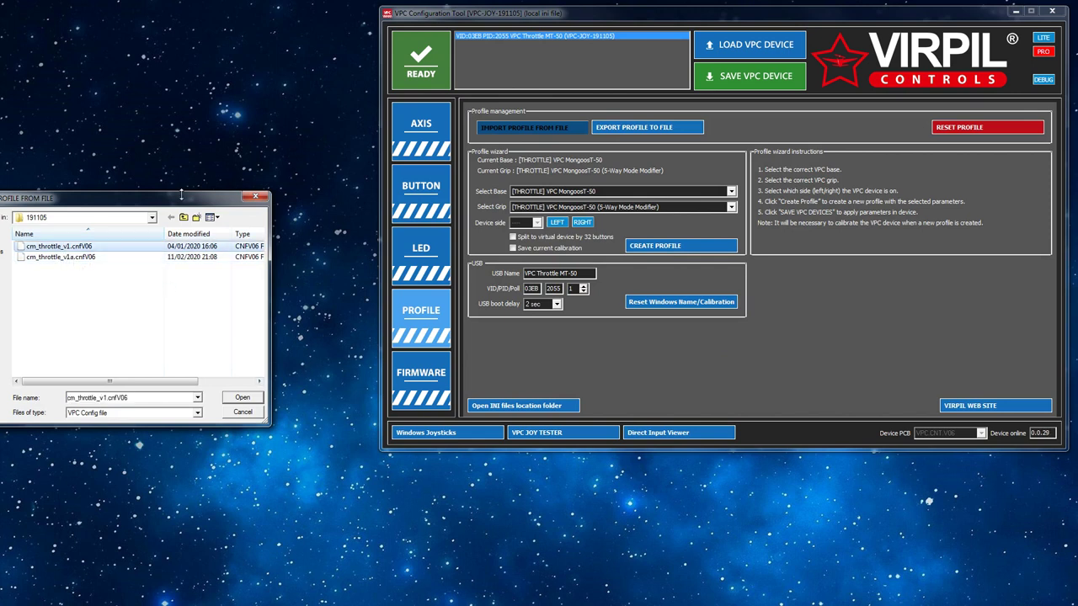
drag(183, 202, 321, 185)
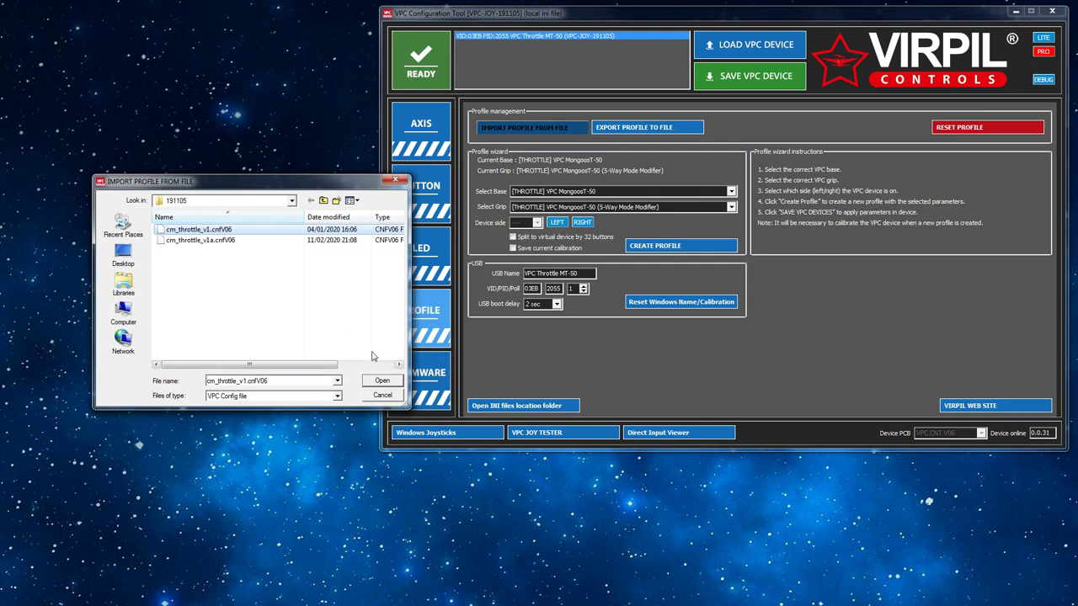
click(383, 381)
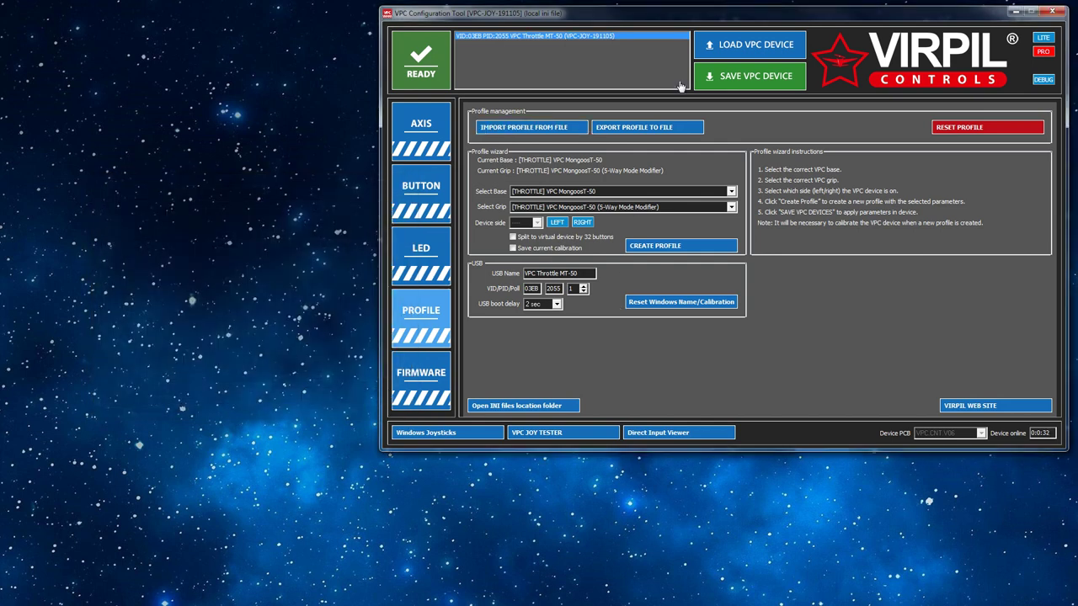
click(746, 78)
- Change the grip to [THROTTLE] VPC MongoosT-50 (No Mode Modifier), then return to button setup
click(731, 207)
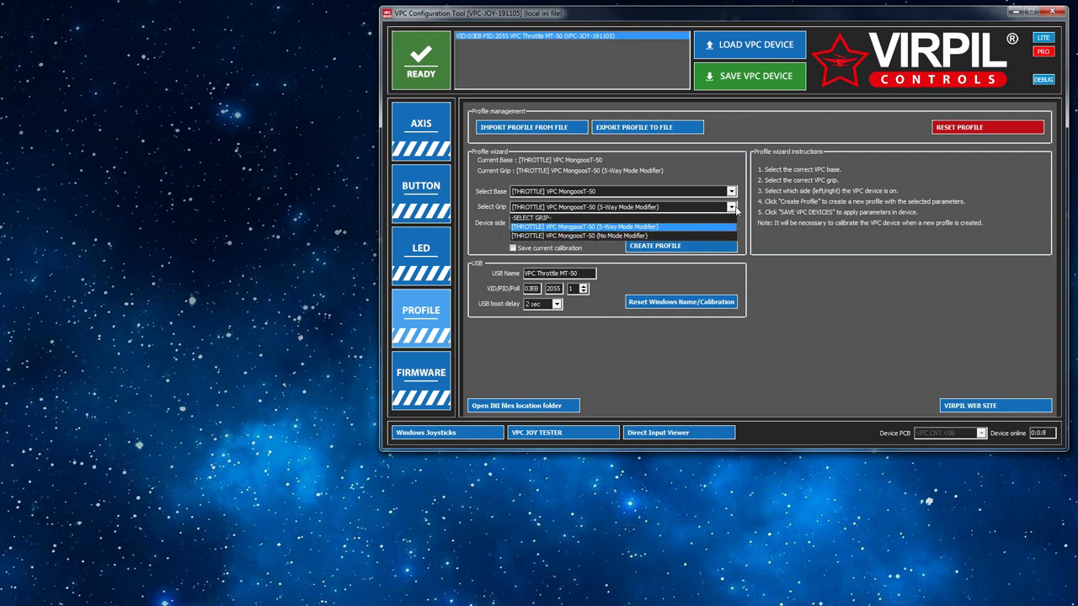
click(649, 238)
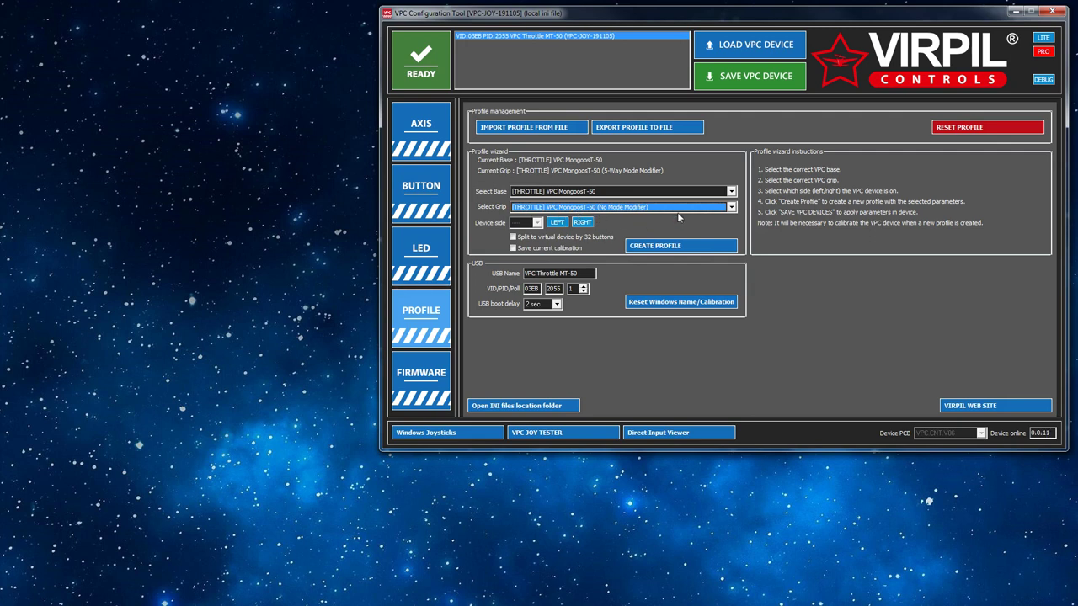
click(429, 207)
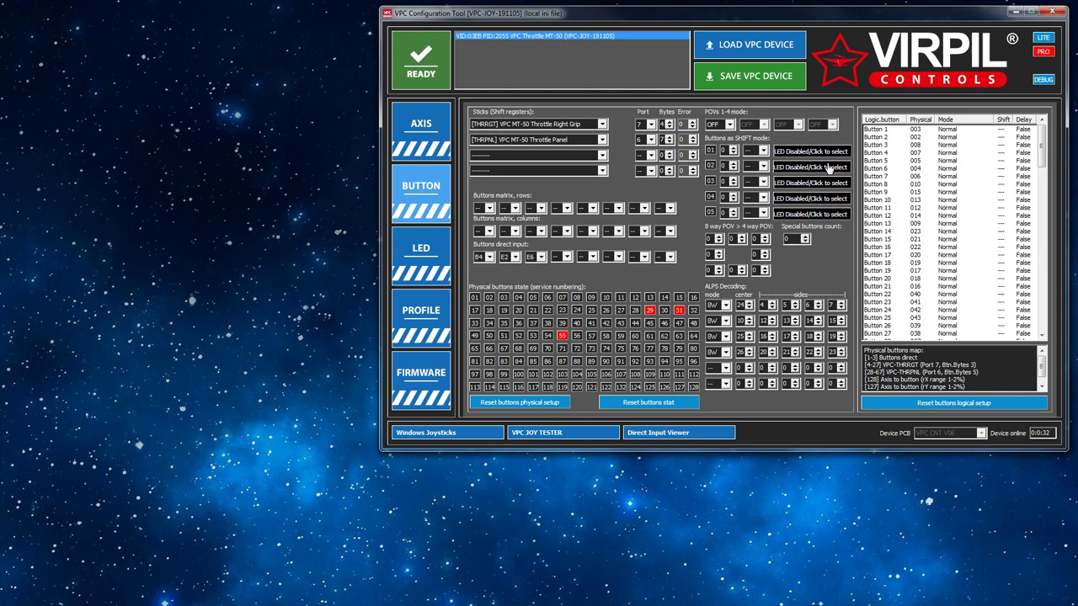
- On the LED page, set the G2 throttle panel's default colour to green at 30% brightness
click(423, 274)
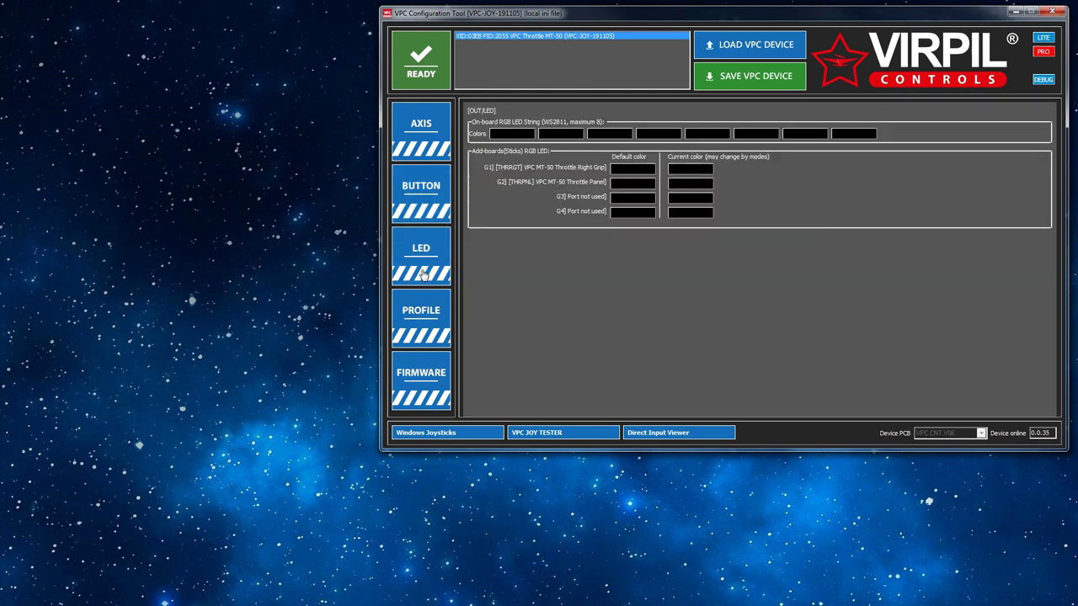
click(644, 187)
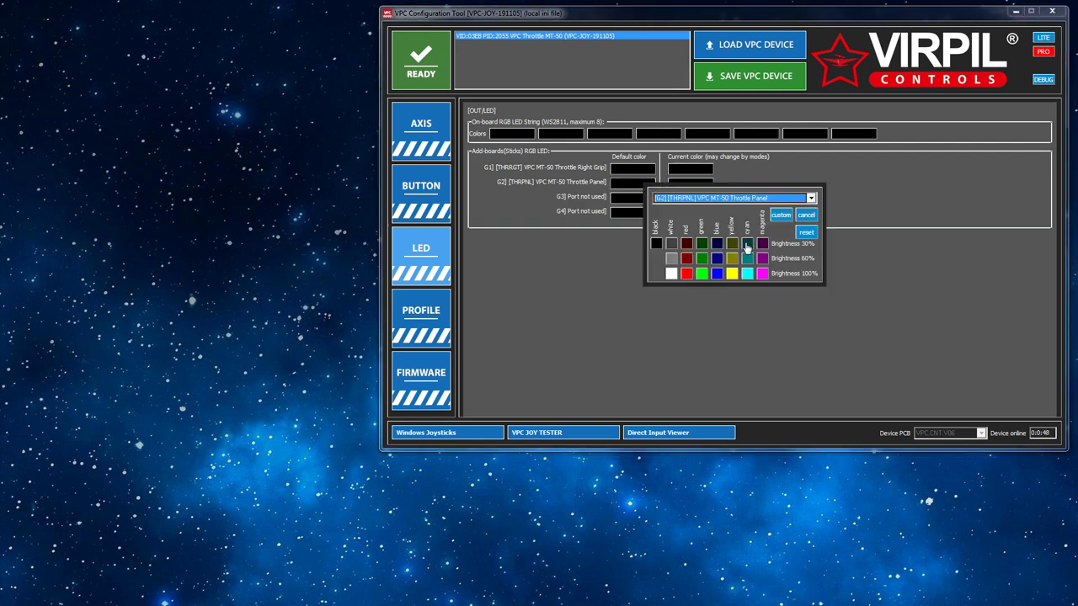
click(704, 245)
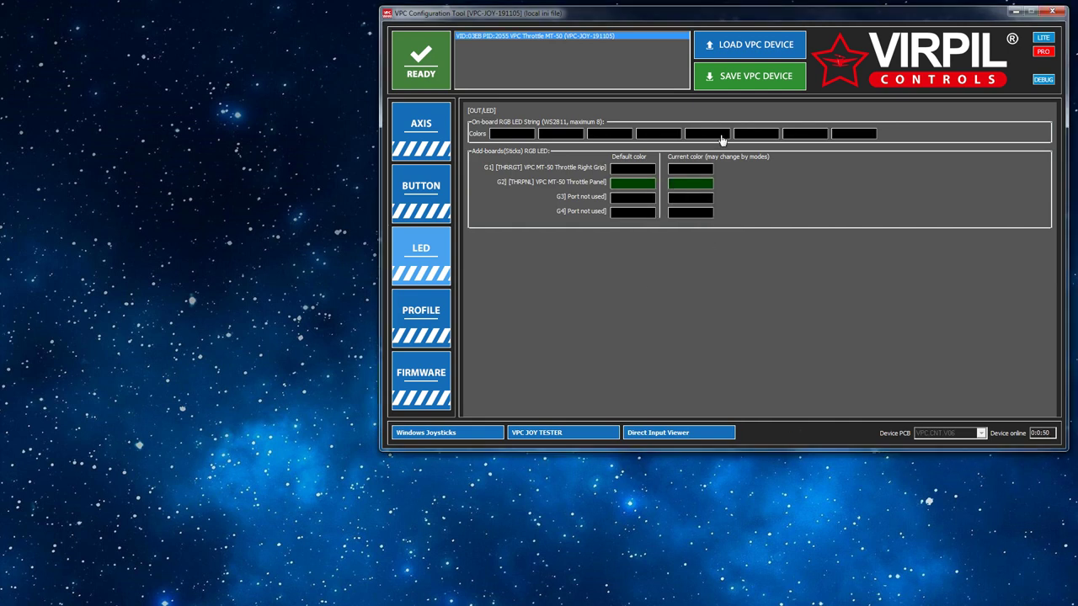
- Write the green G2 throttle panel colour to the device EEPROM
click(735, 83)
- Return to the button setup page showing sticks, shift modes and the logical button list
click(421, 190)
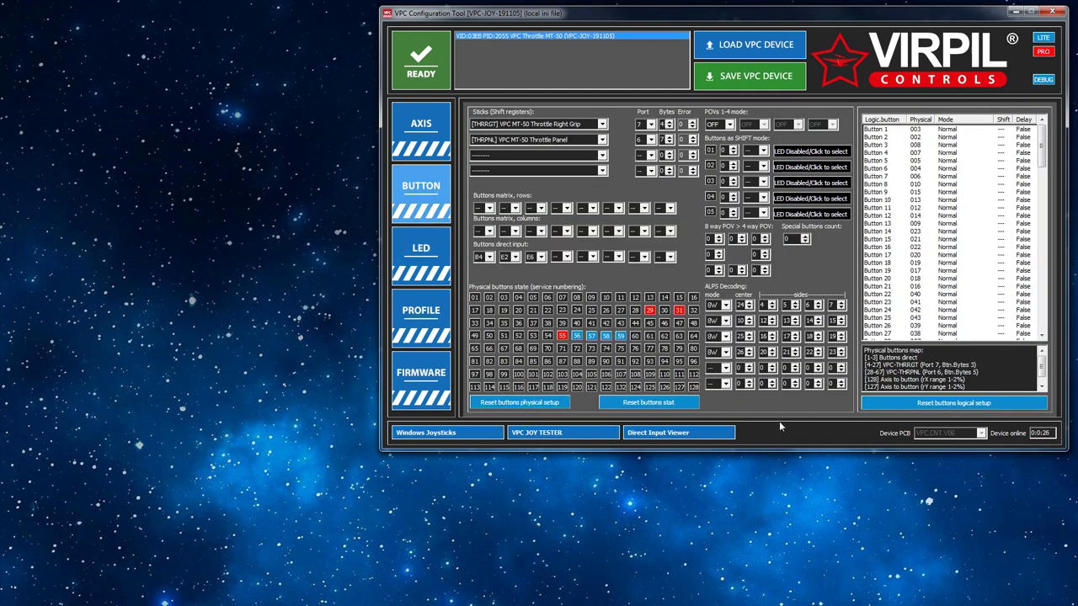